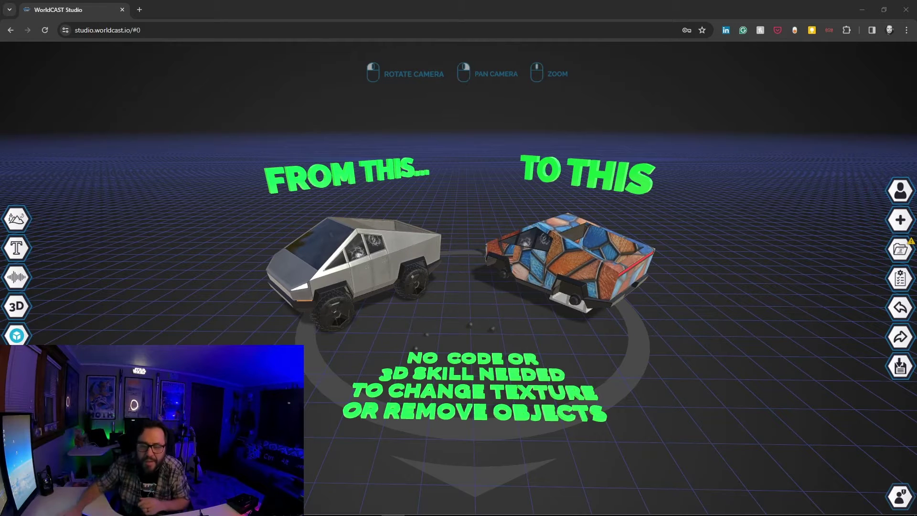
# - Delete the plain silver Cybertruck with its trash icon and confirm Remove
pyautogui.click(293, 262)
pyautogui.click(244, 282)
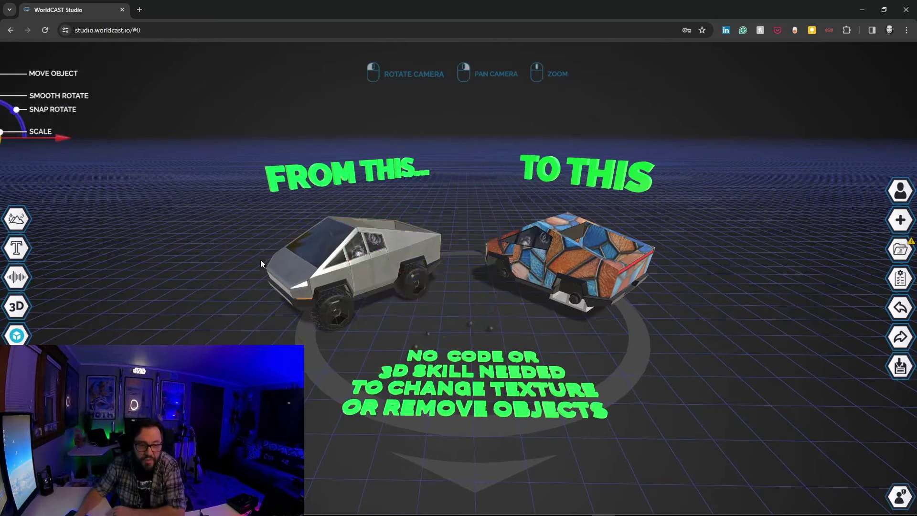
pyautogui.click(371, 275)
pyautogui.click(217, 265)
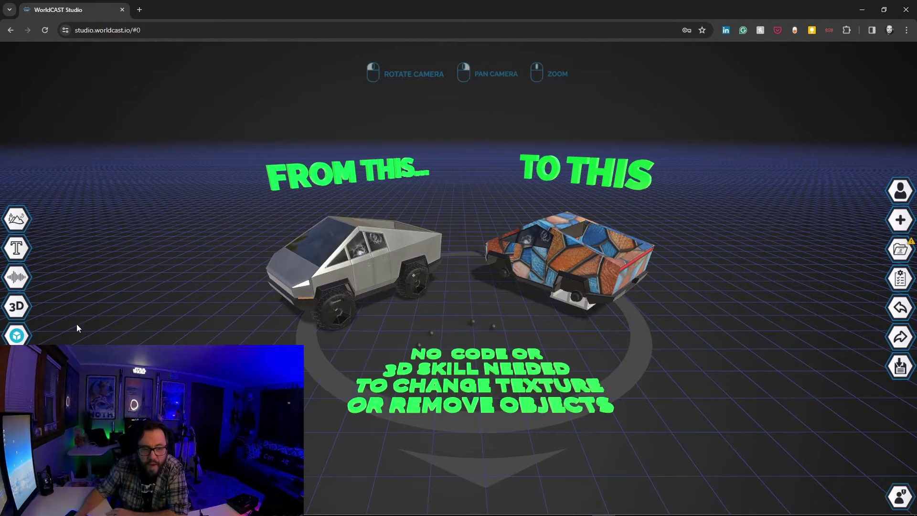
pyautogui.click(367, 241)
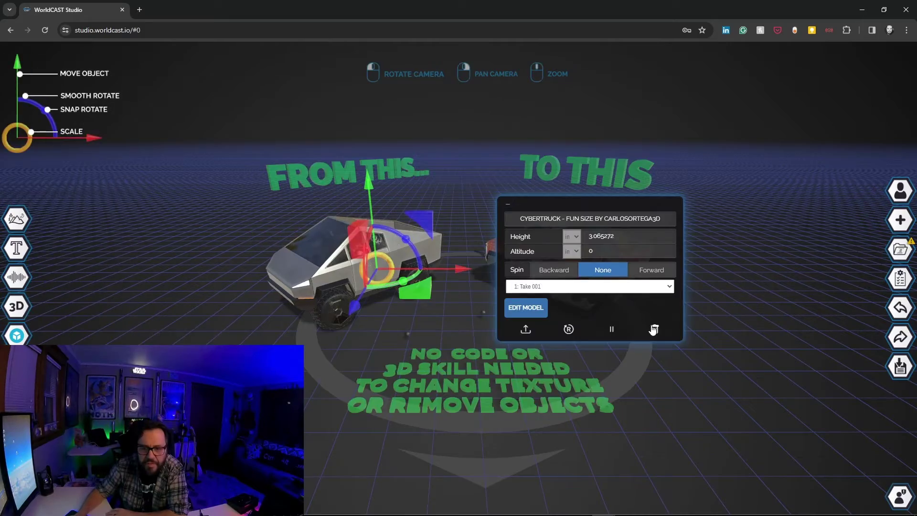
pyautogui.click(653, 329)
pyautogui.click(547, 197)
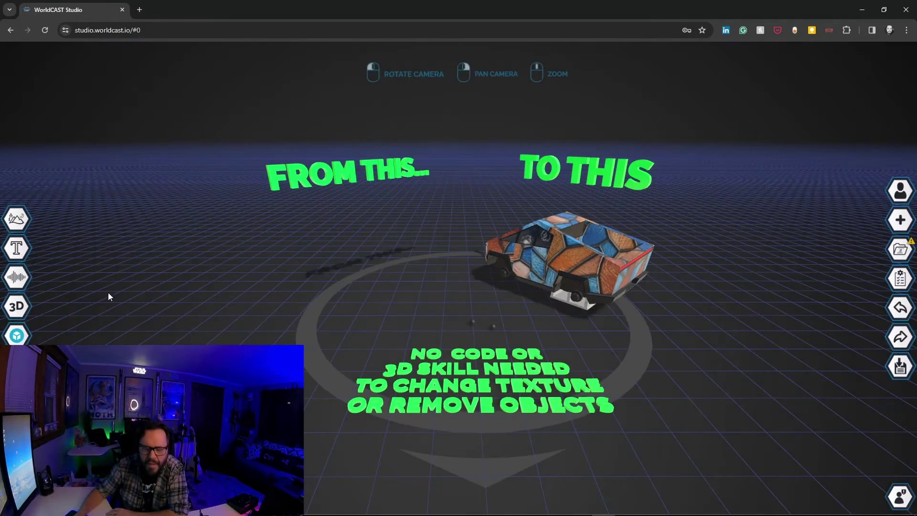
# - Search Sketchfab for 'truck' and open the Cybertruck - Fun Size model preview
pyautogui.click(17, 335)
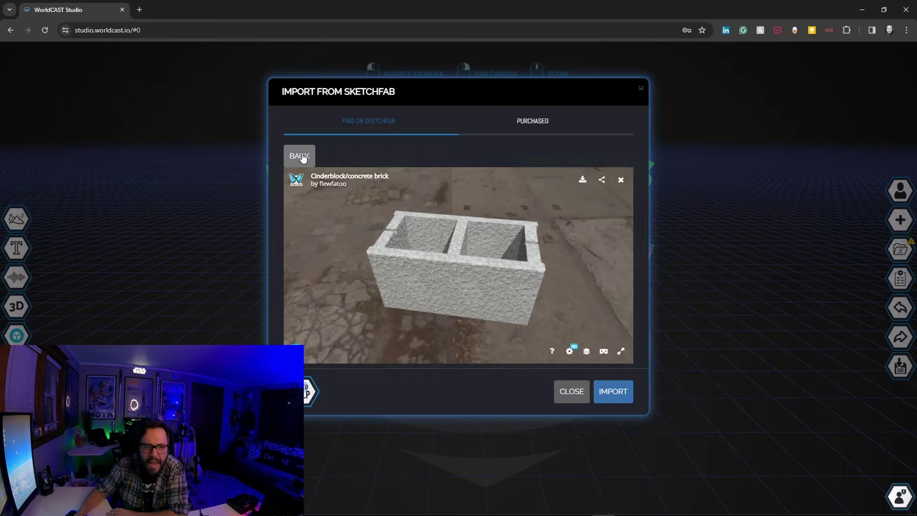
pyautogui.click(300, 156)
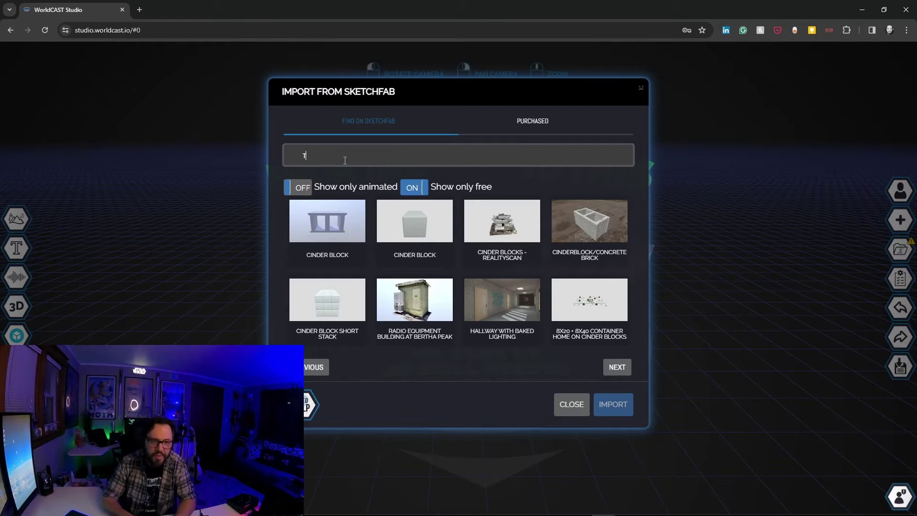
pyautogui.write('TRUCK')
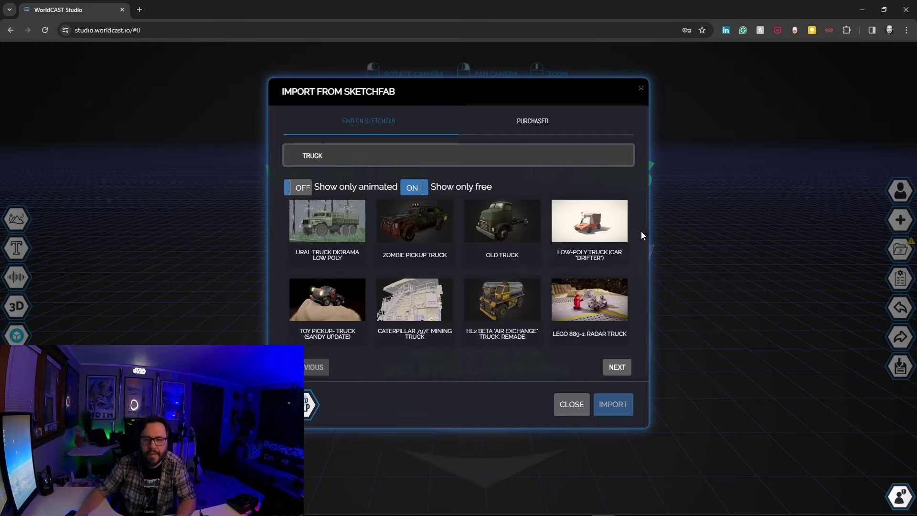
pyautogui.click(611, 372)
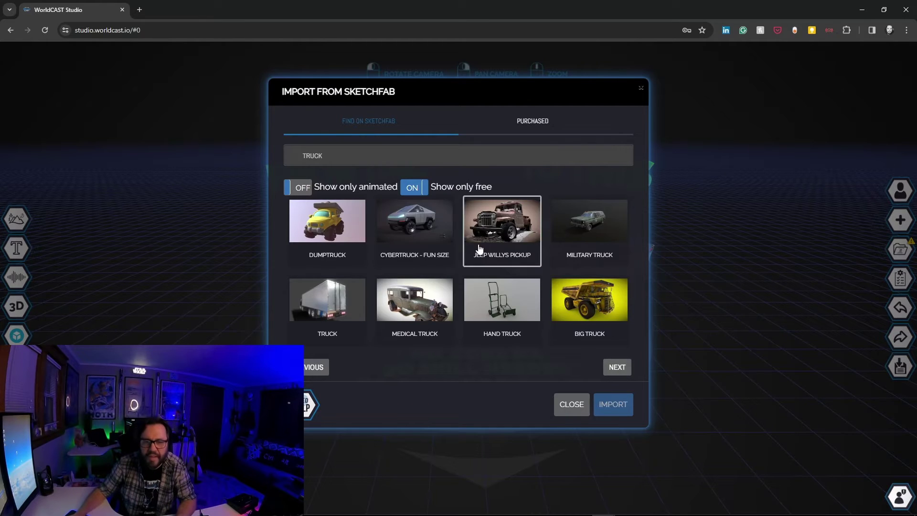
pyautogui.click(422, 228)
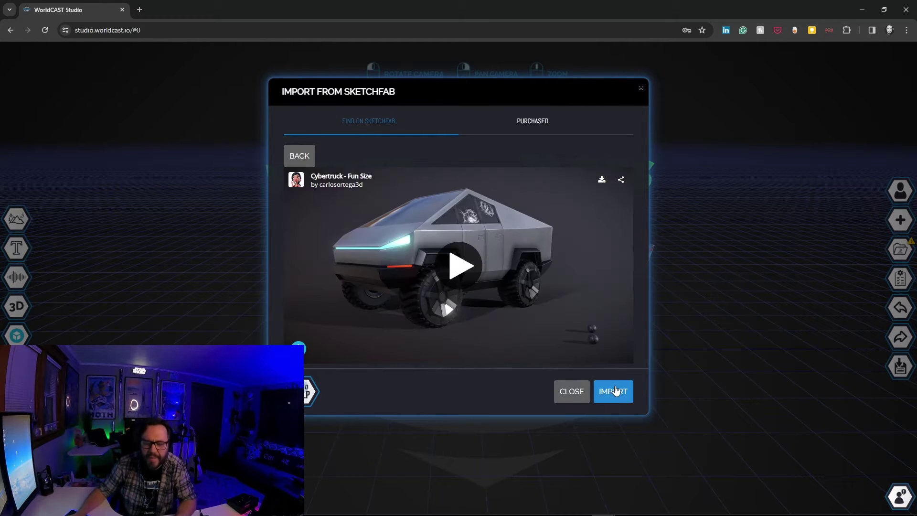
# - Import Cybertruck - Fun Size, slide it left beside the stained-glass truck, and open it in the Model Editor
pyautogui.click(619, 391)
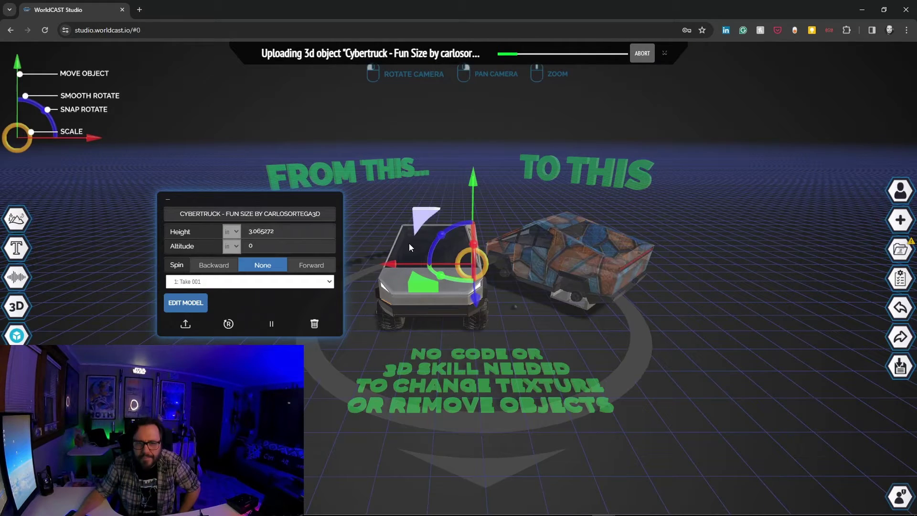
pyautogui.moveTo(421, 283); pyautogui.dragTo(368, 283)
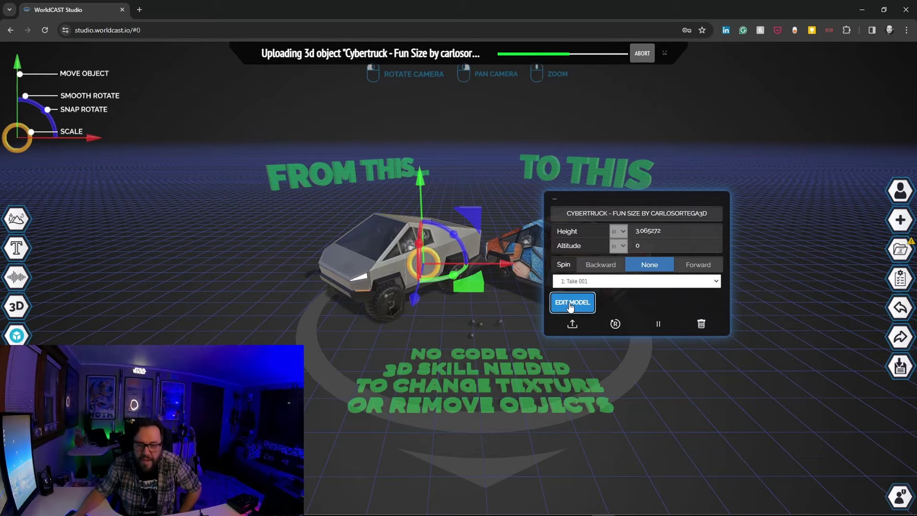
pyautogui.click(588, 297)
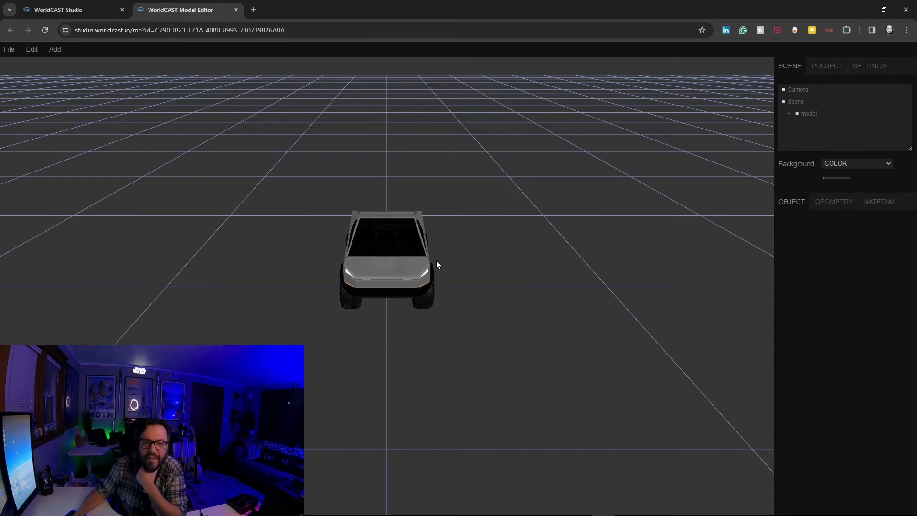
pyautogui.moveTo(437, 265); pyautogui.dragTo(405, 271)
pyautogui.scroll(3, 405, 270)
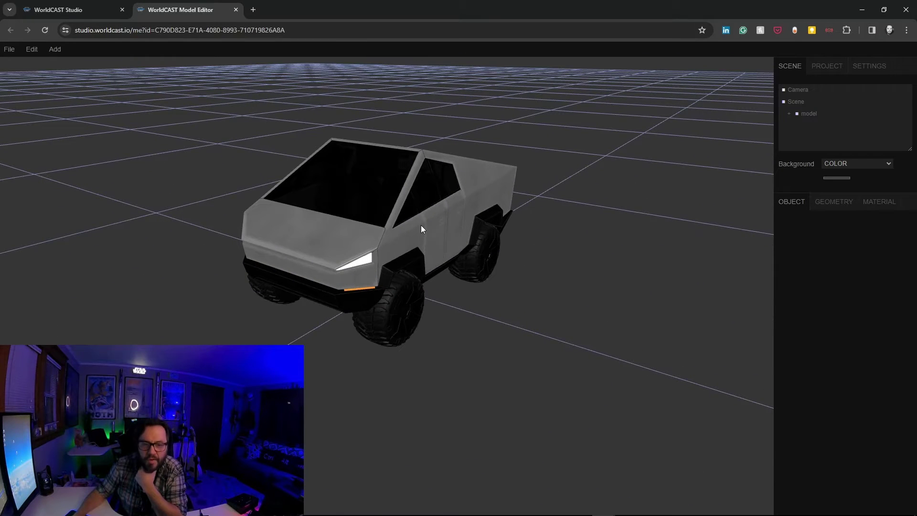
pyautogui.click(421, 225)
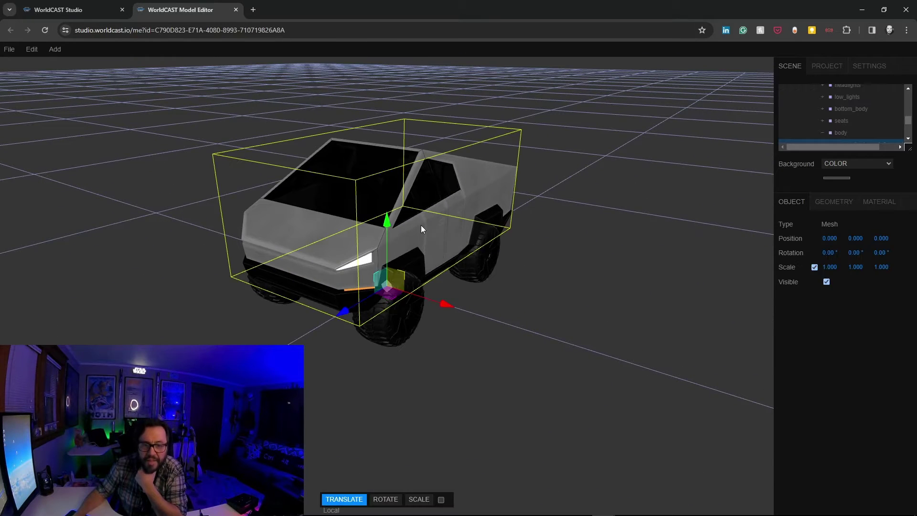
pyautogui.click(873, 202)
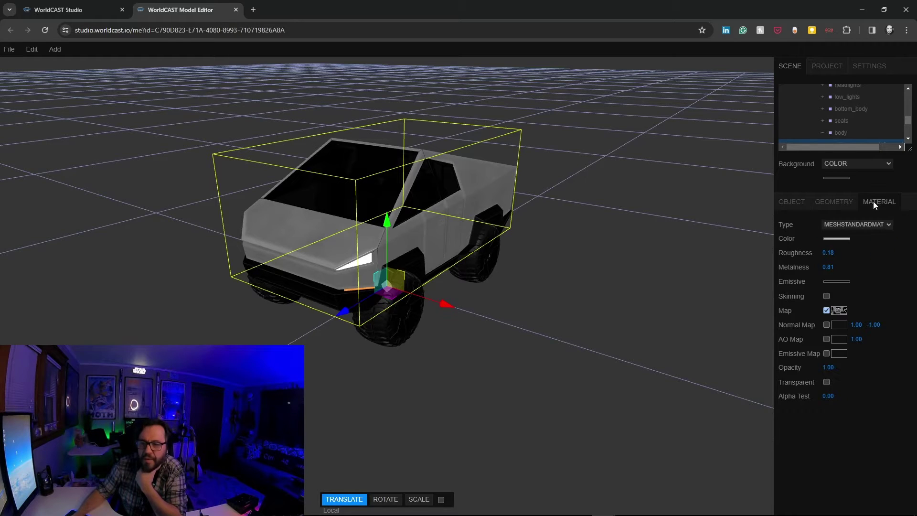
pyautogui.click(827, 311)
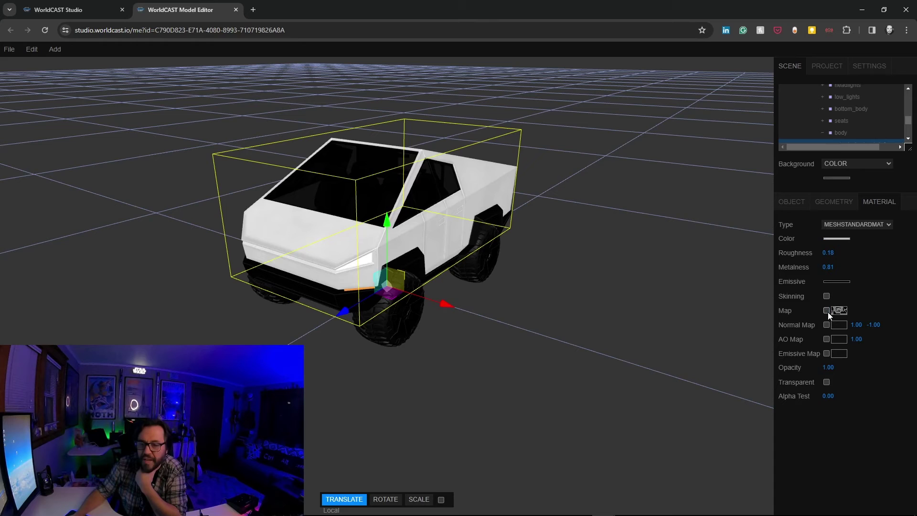
pyautogui.click(827, 311)
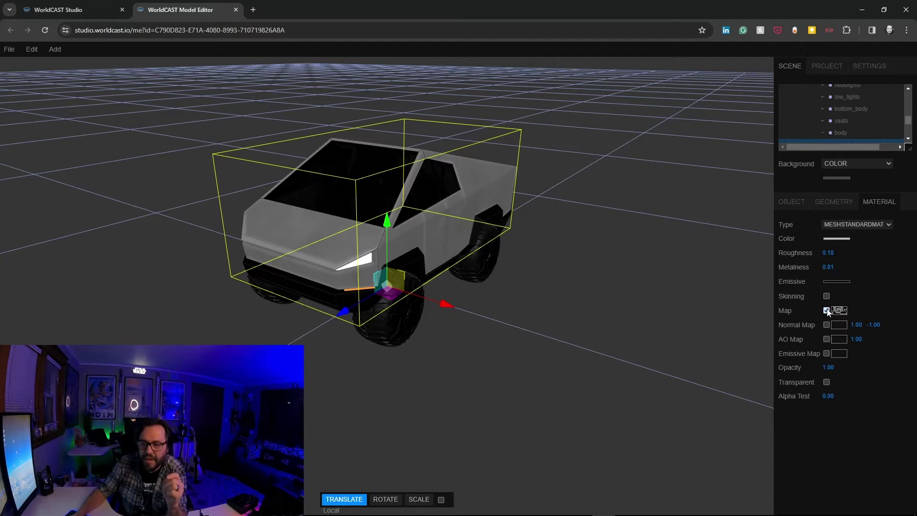
pyautogui.click(827, 311)
pyautogui.click(827, 311)
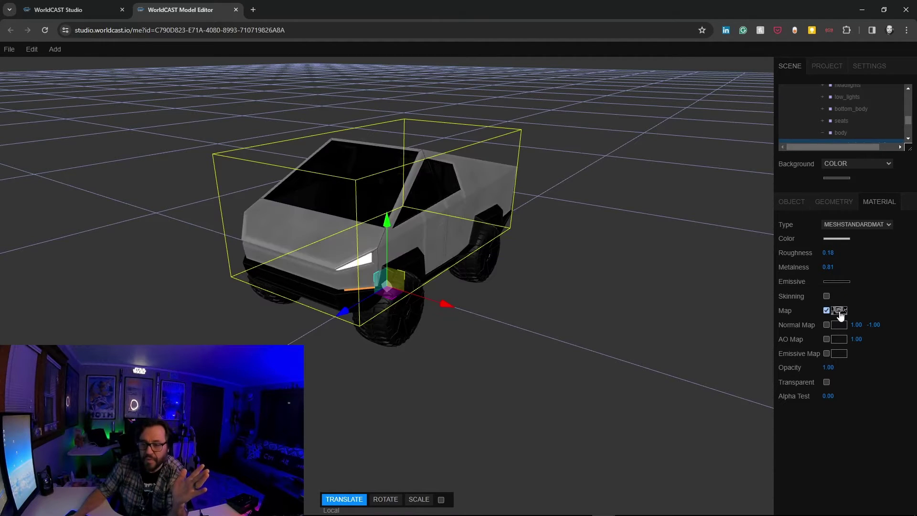
pyautogui.click(839, 311)
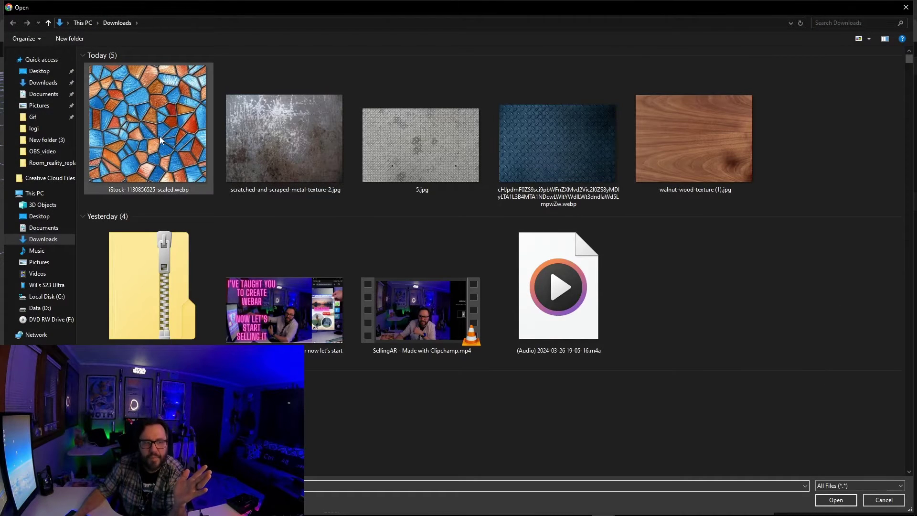
pyautogui.doubleClick(184, 140)
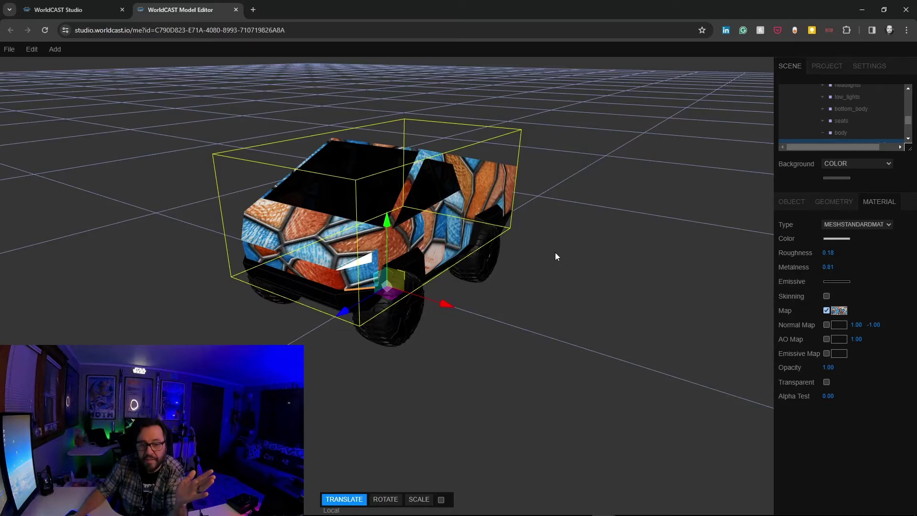
pyautogui.moveTo(555, 257); pyautogui.dragTo(525, 267)
# - Delete the front-left tire, tire_front_L, selecting it in the enlarged Scene outliner
pyautogui.click(367, 316)
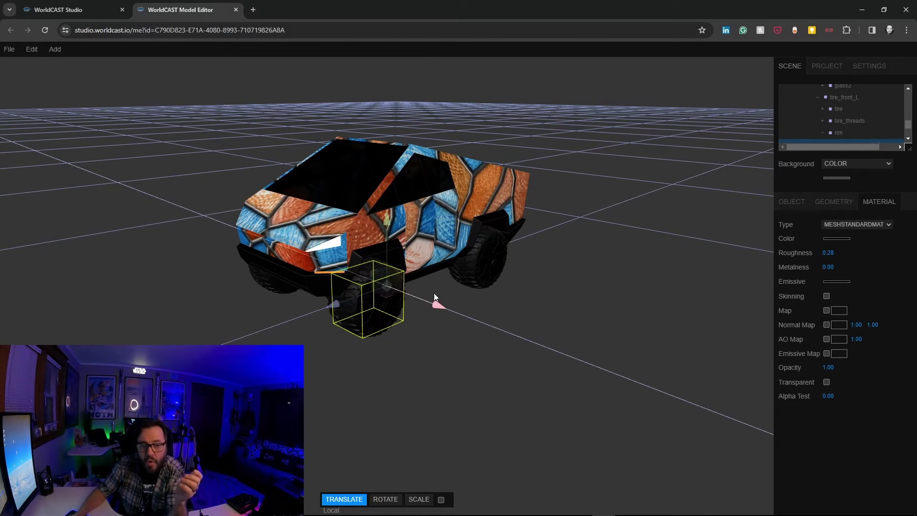
pyautogui.click(483, 309)
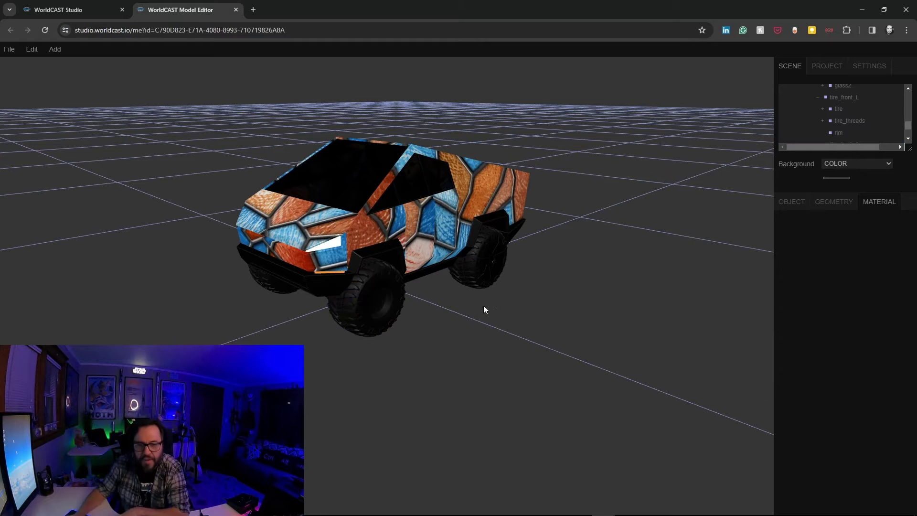
pyautogui.click(369, 306)
pyautogui.press('Delete')
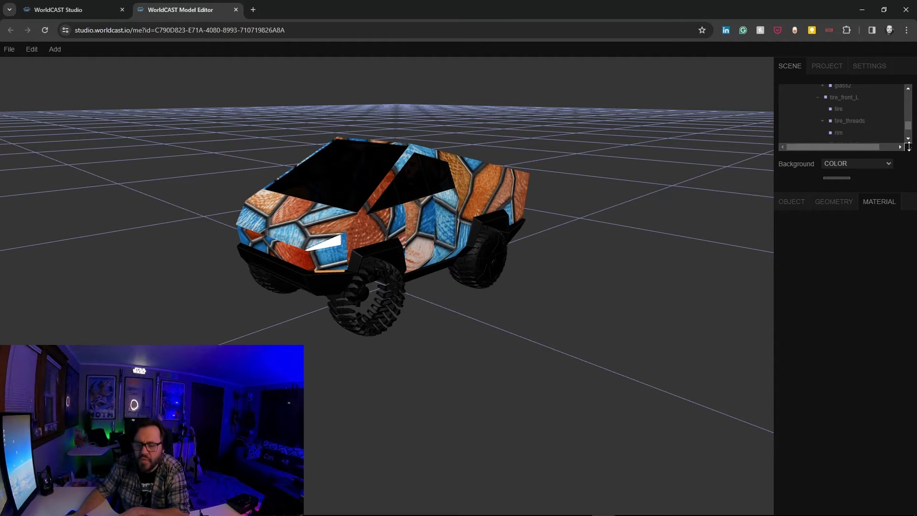
pyautogui.moveTo(909, 147); pyautogui.dragTo(874, 428)
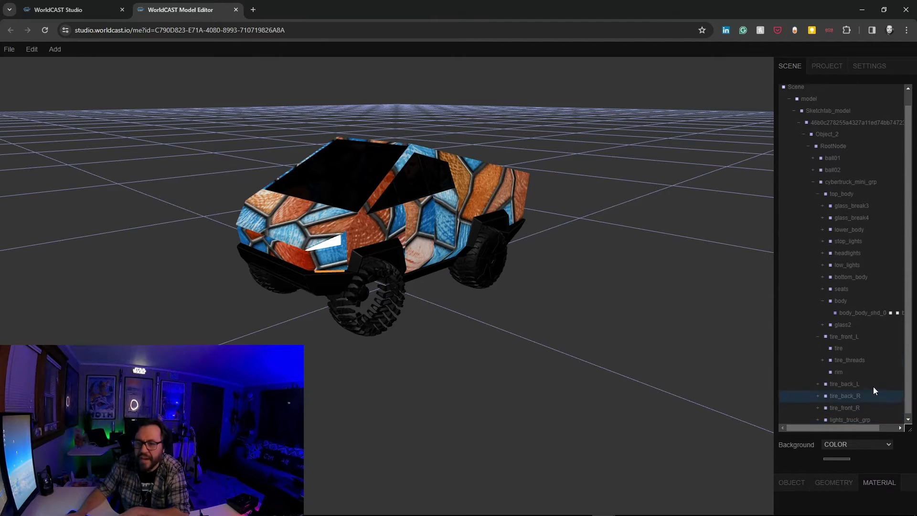
pyautogui.click(817, 193)
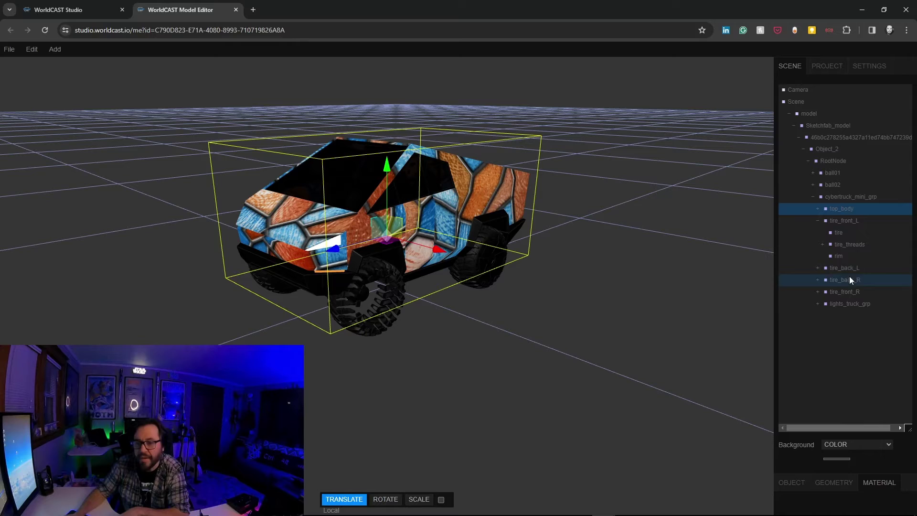
pyautogui.click(816, 220)
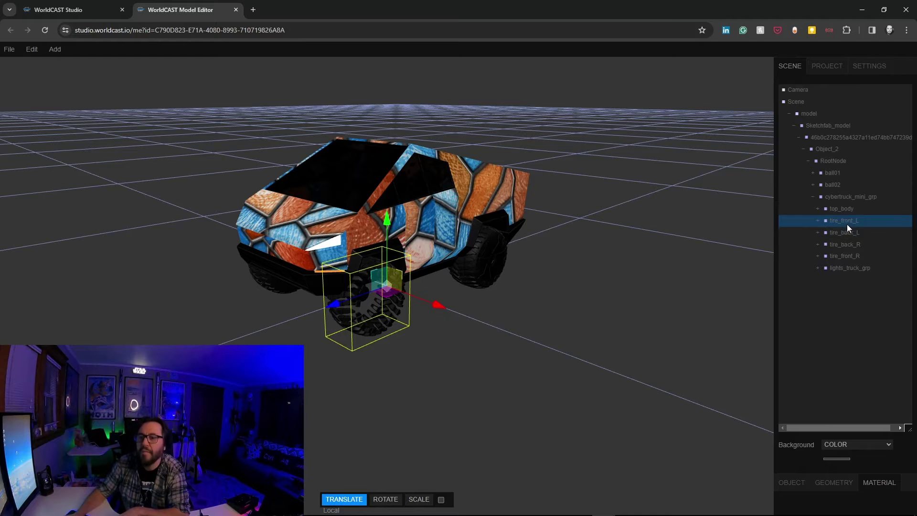
pyautogui.press('Delete')
# - Delete tire_back_L, tire_back_R and tire_front_R, leaving only top_body and lights_truck_grp
pyautogui.click(838, 222)
pyautogui.press('Delete')
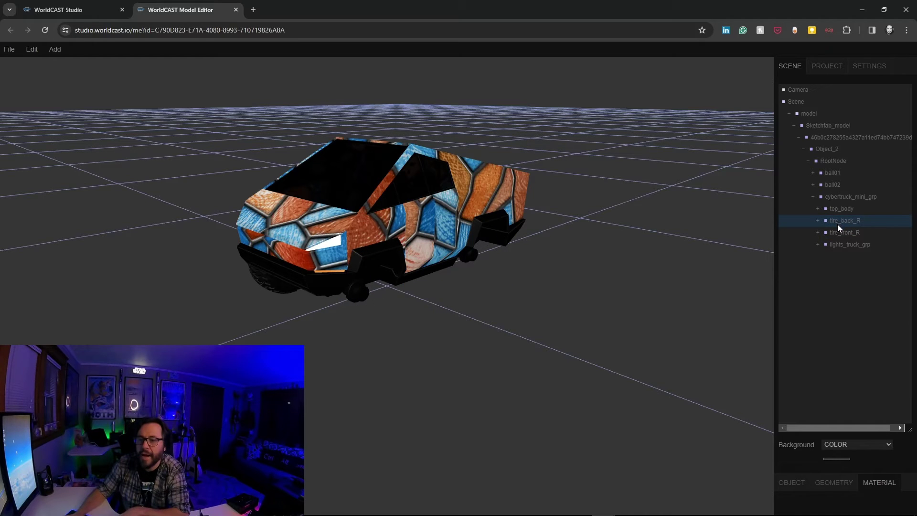
pyautogui.click(835, 221)
pyautogui.press('Delete')
pyautogui.click(833, 221)
pyautogui.press('Delete')
pyautogui.moveTo(674, 282); pyautogui.dragTo(597, 305)
pyautogui.click(9, 49)
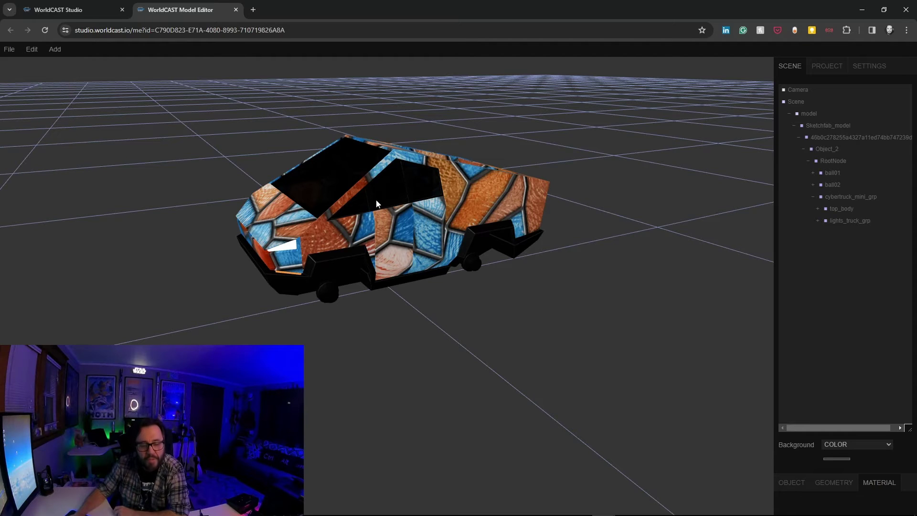
# - Use File > Save to Studio and Close to send the tireless truck to Studio
pyautogui.moveTo(8, 50)
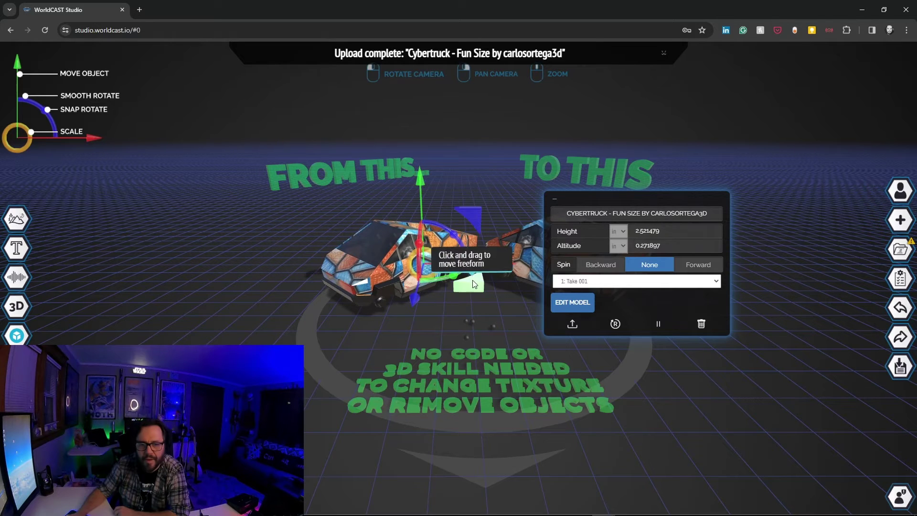
# - Nudge the edited Cybertruck left and lift it to altitude 0.681985
pyautogui.moveTo(469, 284); pyautogui.dragTo(452, 295)
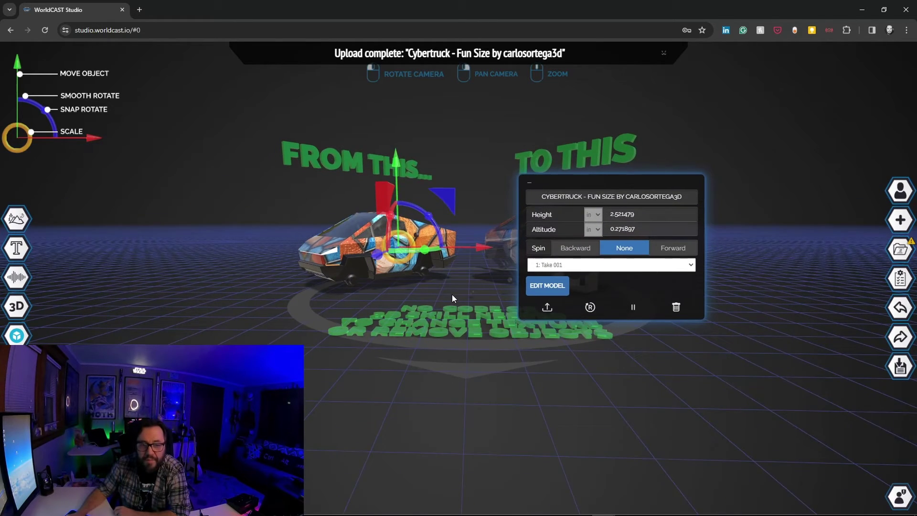
pyautogui.moveTo(389, 161); pyautogui.dragTo(386, 149)
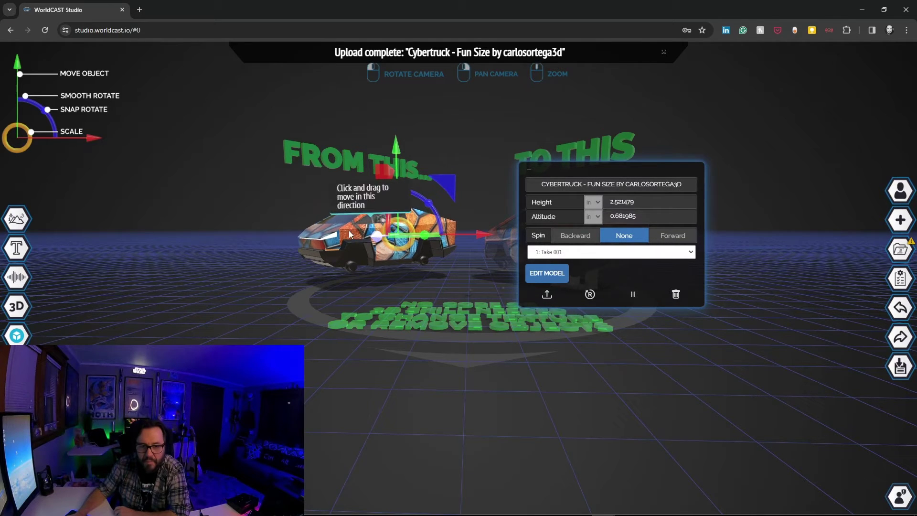
pyautogui.moveTo(349, 231); pyautogui.dragTo(282, 242)
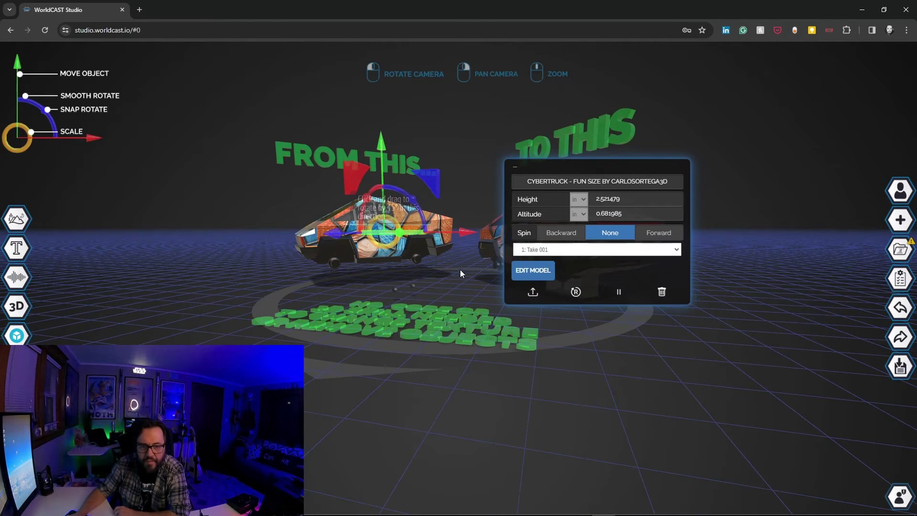
pyautogui.click(632, 345)
pyautogui.moveTo(632, 345); pyautogui.dragTo(686, 329)
pyautogui.click(603, 279)
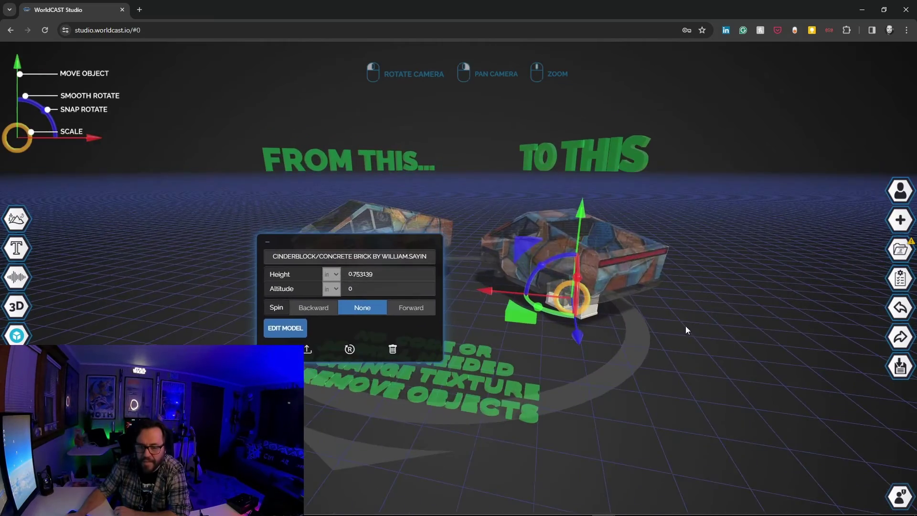
pyautogui.moveTo(213, 209); pyautogui.dragTo(170, 229)
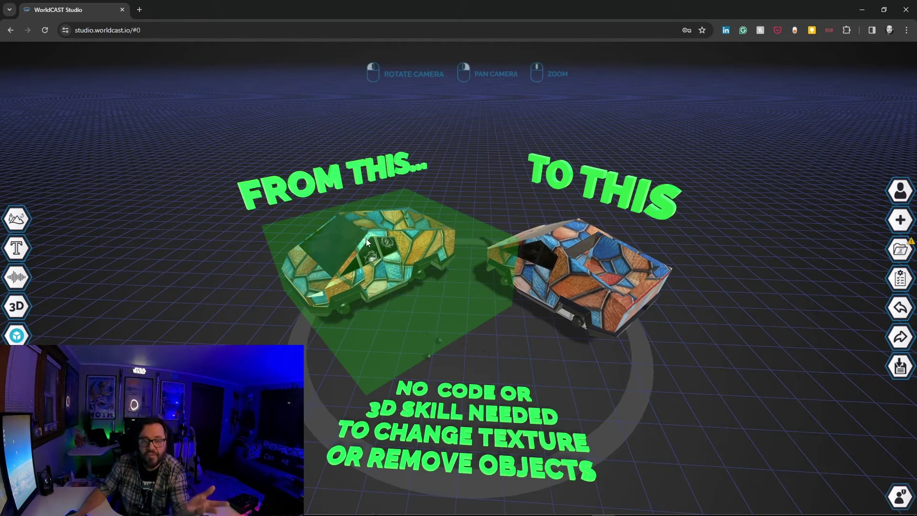
# - Reopen the edited Cybertruck in the Model Editor and turn off the body's stained-glass texture map
pyautogui.click(315, 286)
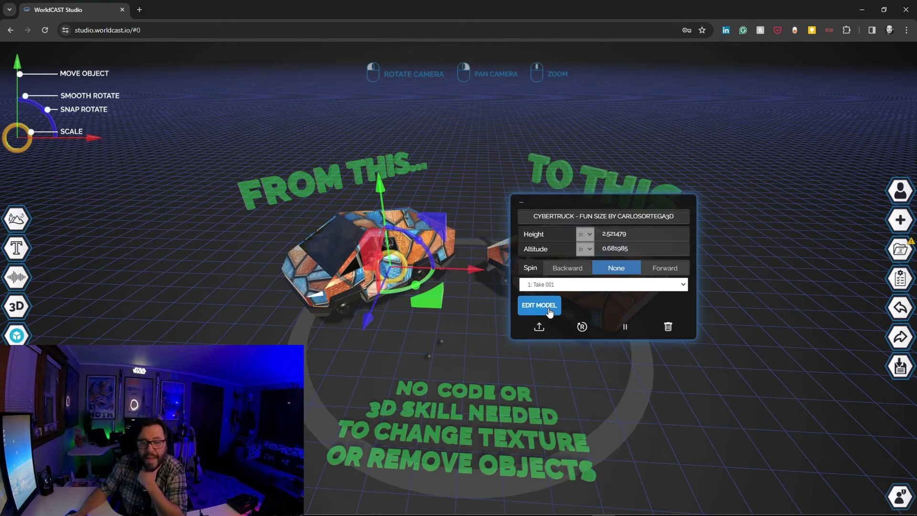
pyautogui.click(536, 301)
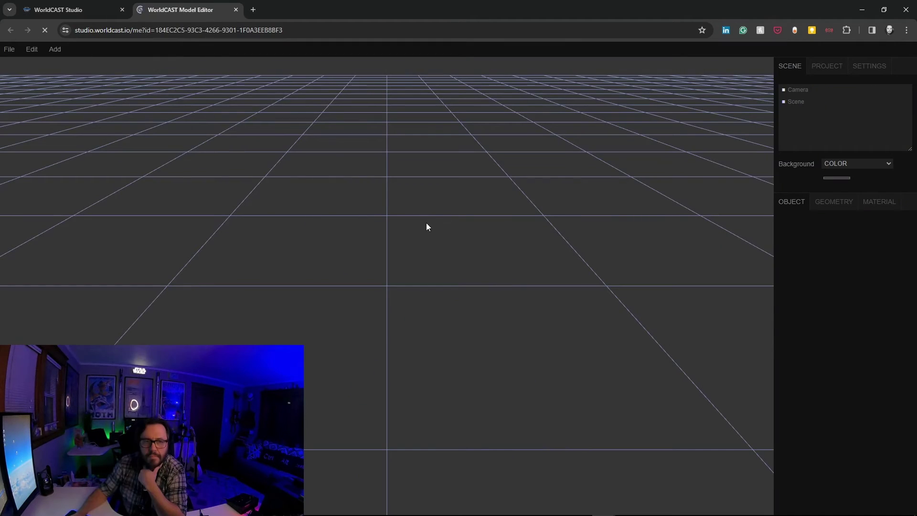
pyautogui.click(369, 276)
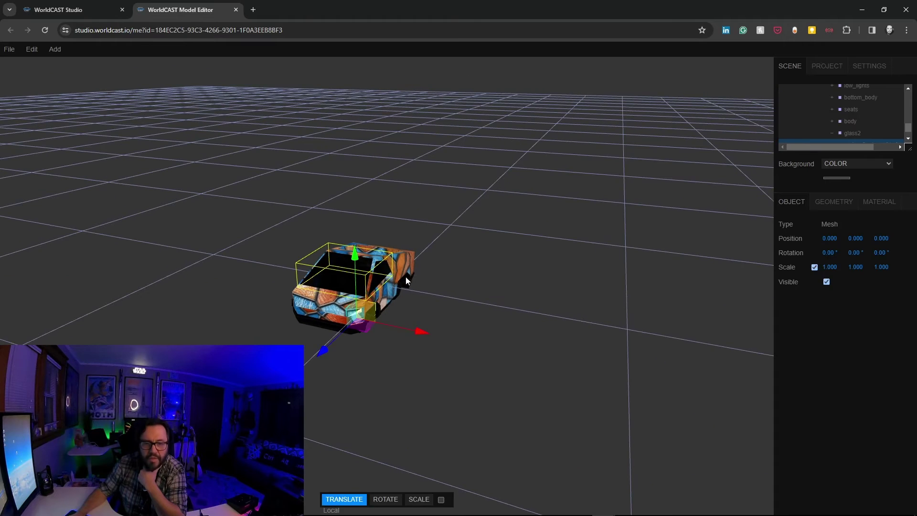
pyautogui.click(877, 204)
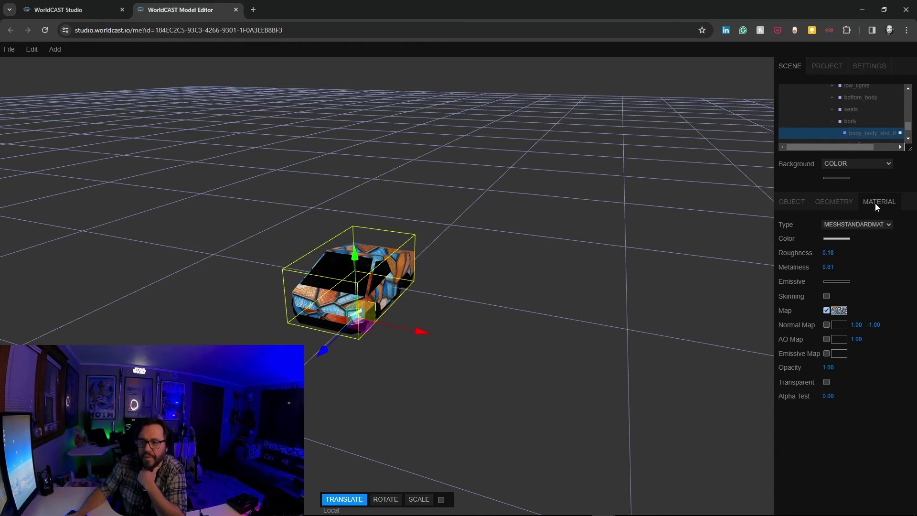
pyautogui.click(827, 311)
# - Set the body colour to red and the emissive colour to grey 181,181,181
pyautogui.click(830, 239)
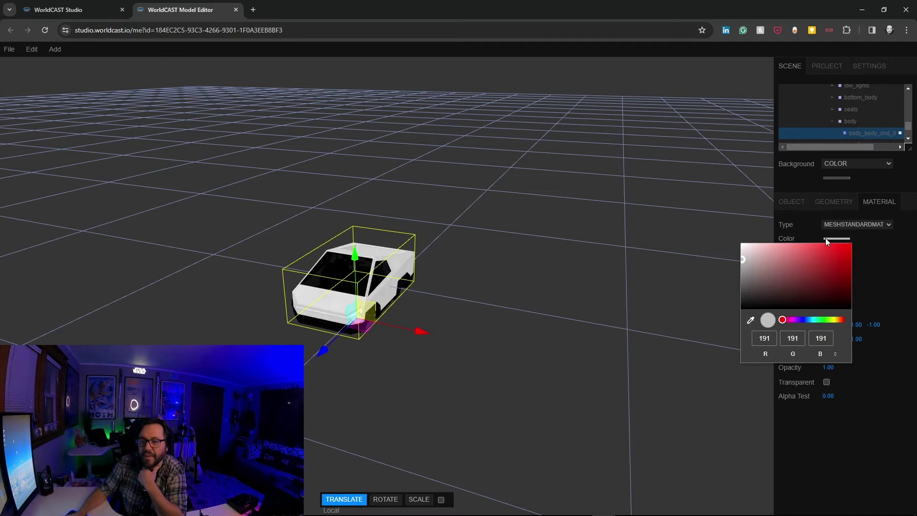
pyautogui.moveTo(786, 255); pyautogui.dragTo(826, 261)
pyautogui.click(873, 258)
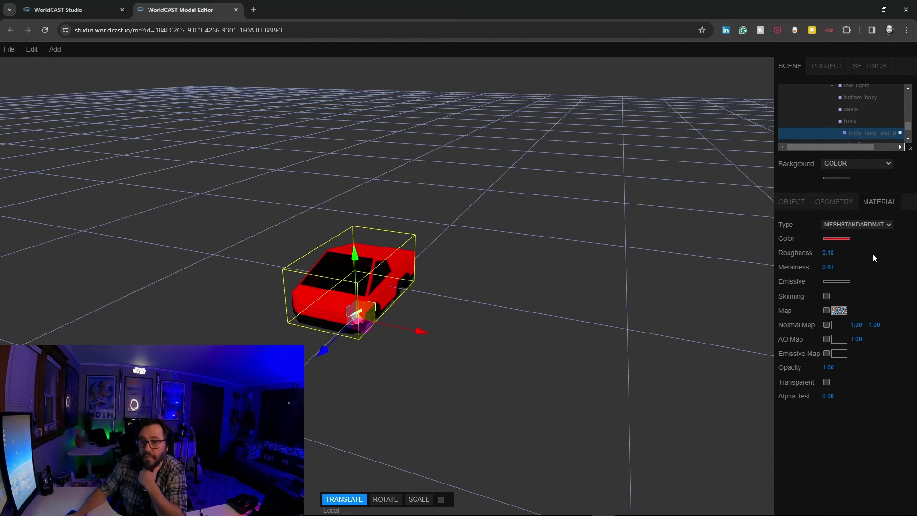
pyautogui.click(841, 283)
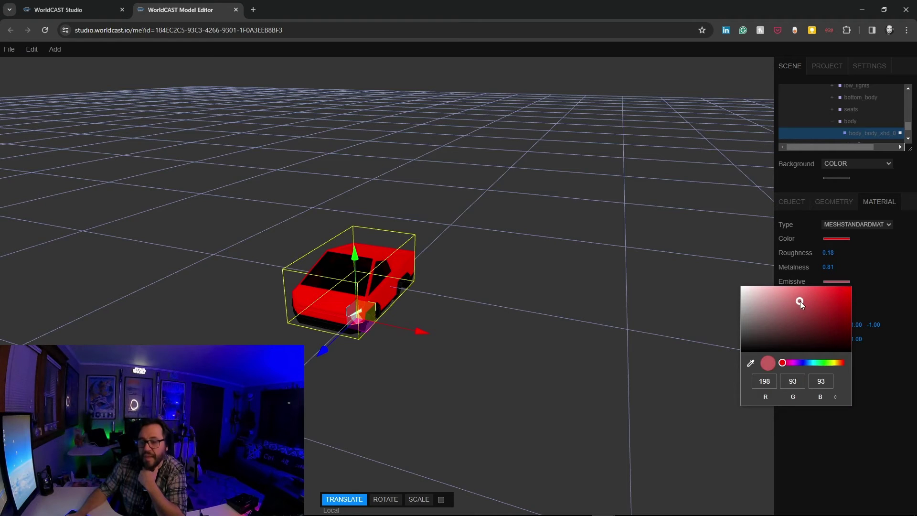
pyautogui.click(883, 261)
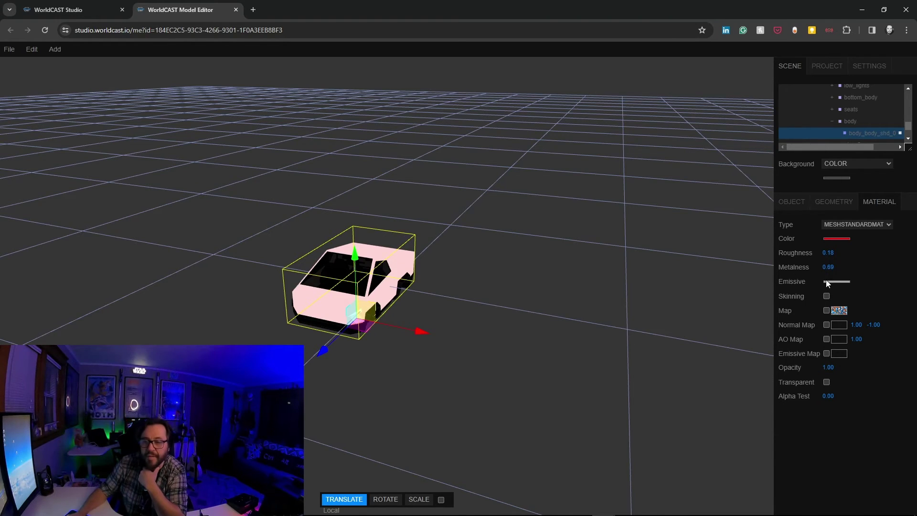
pyautogui.click(836, 281)
pyautogui.moveTo(795, 294)
pyautogui.mouseDown()
pyautogui.moveTo(733, 291)
pyautogui.moveTo(736, 305)
pyautogui.moveTo(791, 300)
pyautogui.mouseUp()
pyautogui.click(864, 274)
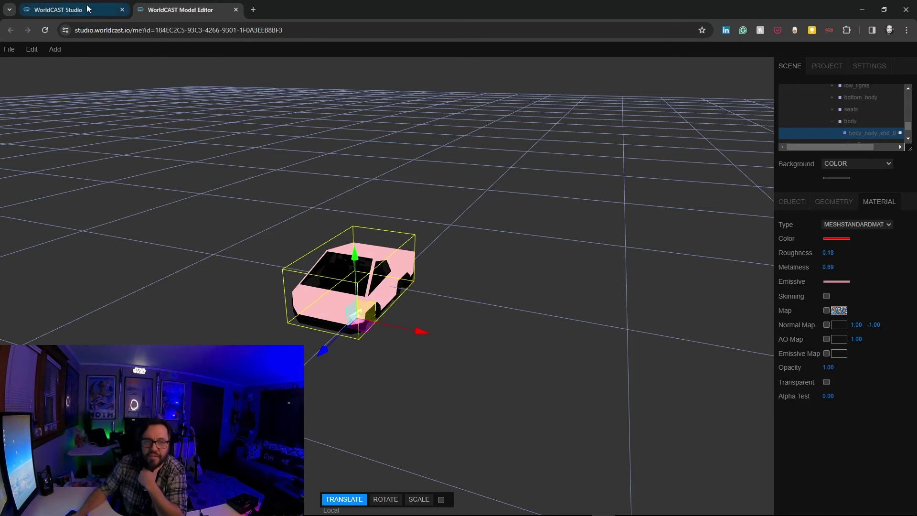
# - Return the pink Cybertruck to the Studio scene with File > Save to Studio and Close
pyautogui.moveTo(9, 49)
pyautogui.click(36, 165)
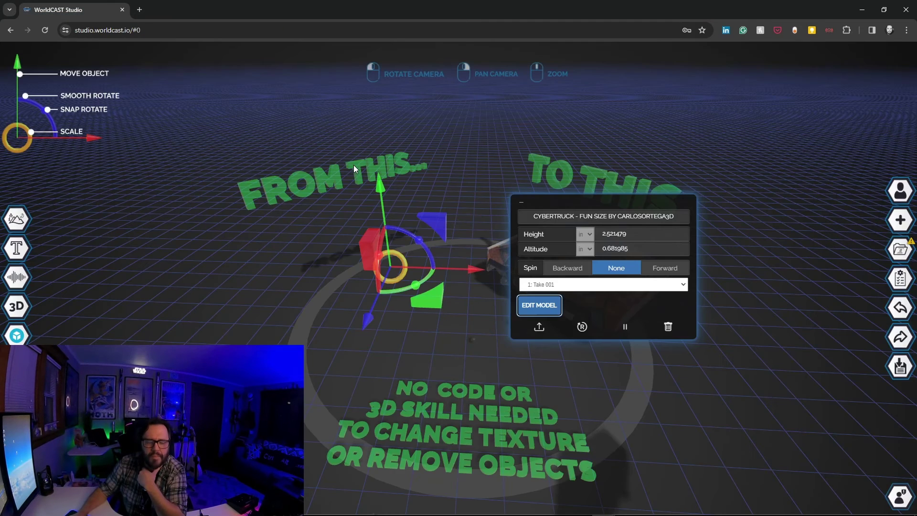